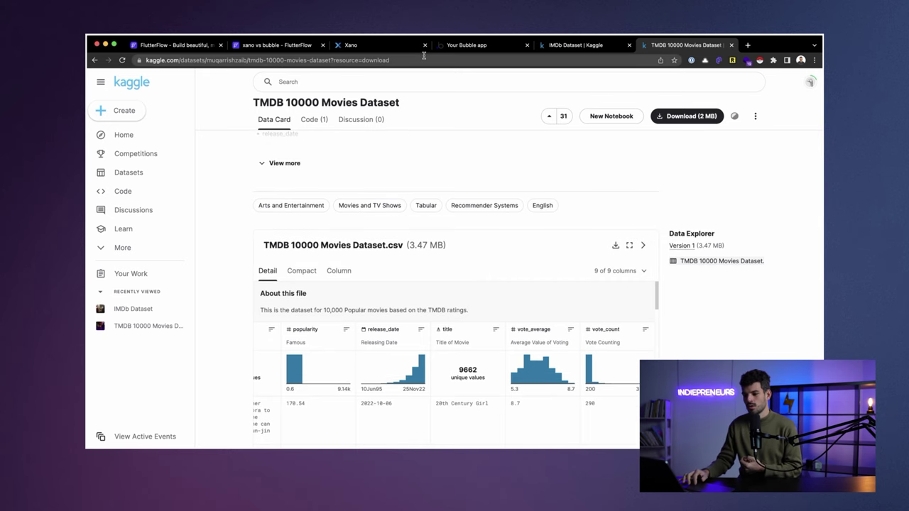
# - Reload the Bubble app's test page and compare the Bubble and Xano film lists along the page
pyautogui.click(490, 44)
pyautogui.click(375, 62)
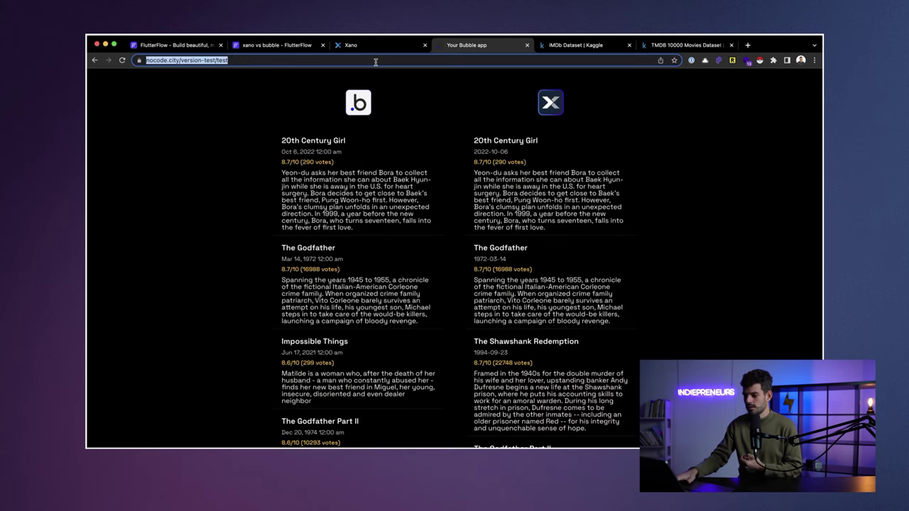
pyautogui.press('Return')
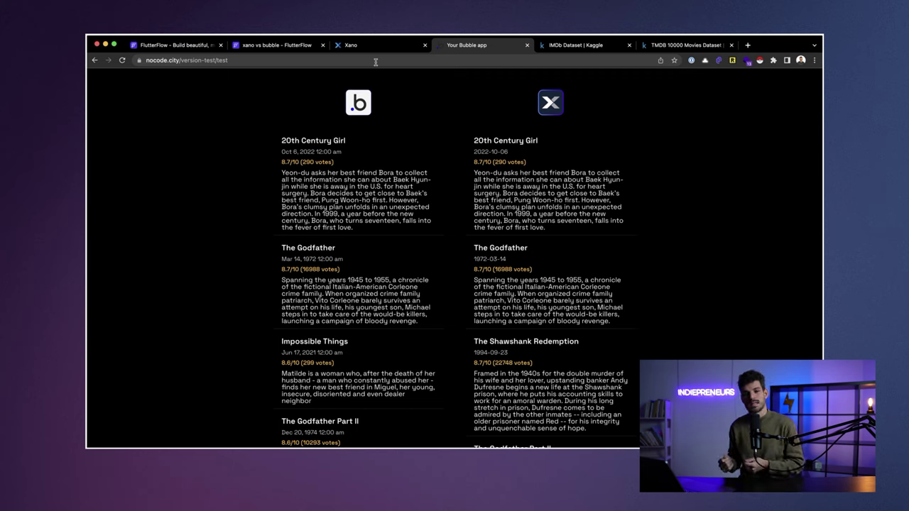
pyautogui.scroll(-20, 477, 253)
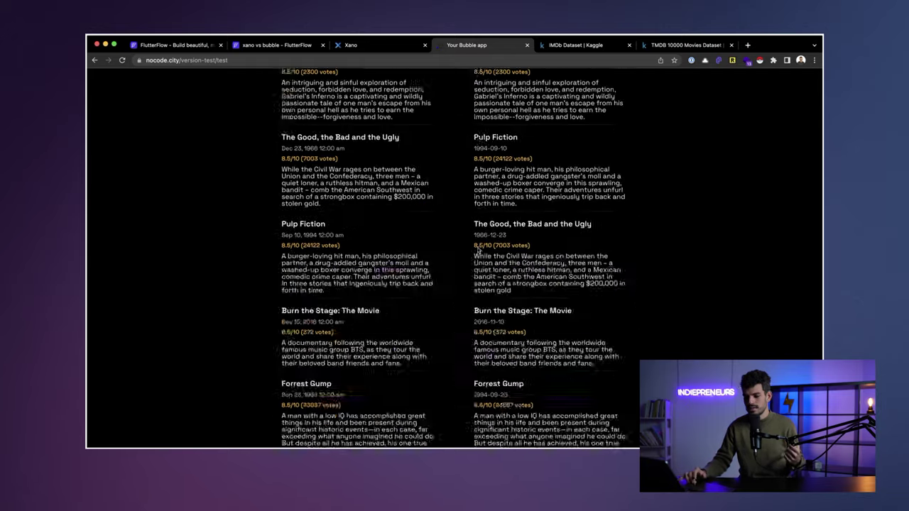
pyautogui.scroll(15, 477, 250)
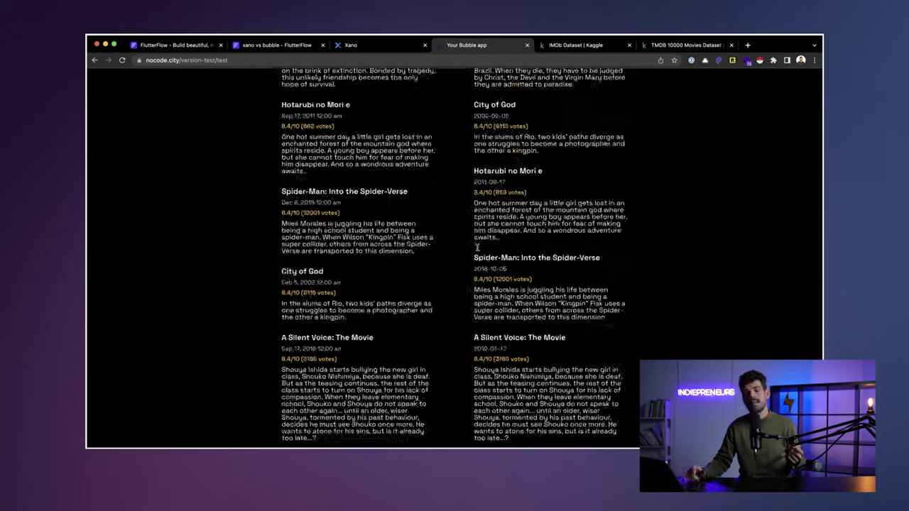
pyautogui.scroll(10, 477, 247)
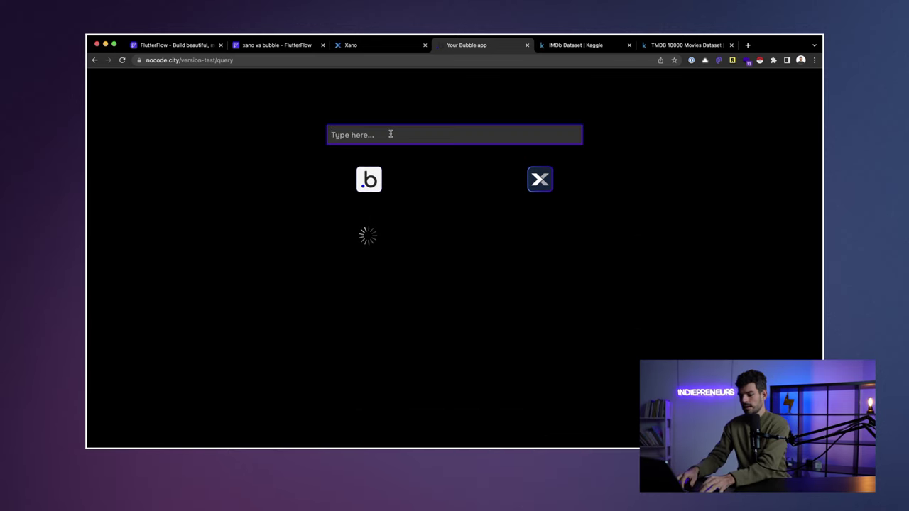
# - Search the films for "war" on the Bubble app's query page
pyautogui.write('war')
pyautogui.click(206, 109)
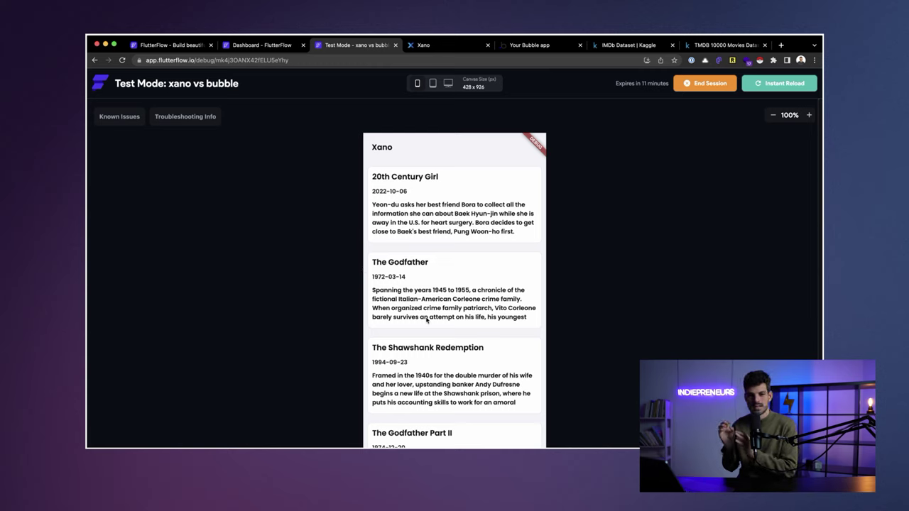
# - Look through the Xano film list in the FlutterFlow test mode preview and return to its start
pyautogui.scroll(-20, 426, 320)
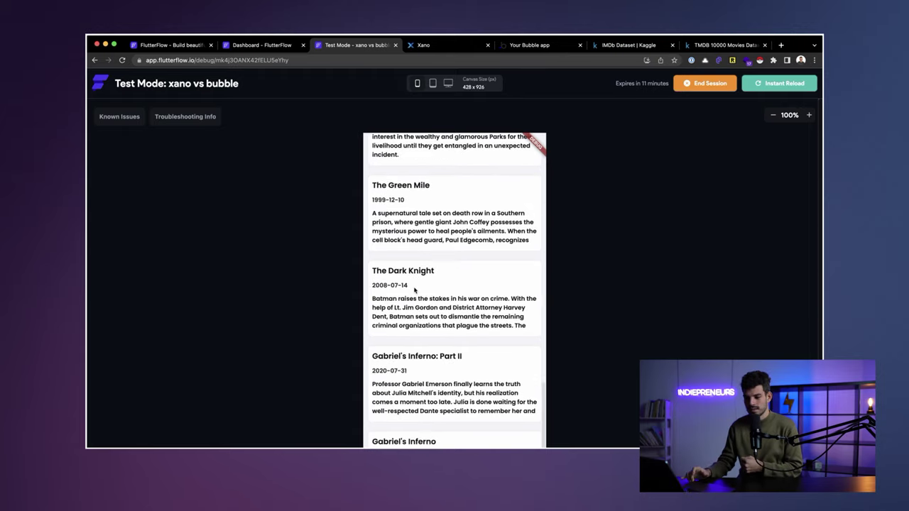
pyautogui.scroll(20, 415, 290)
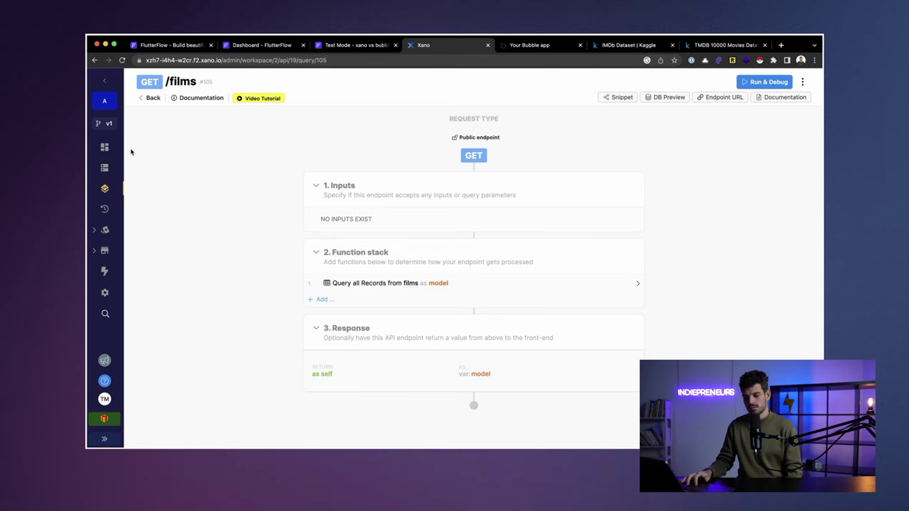
# - Check the Xano workspace's database usage and open the films table
pyautogui.click(105, 147)
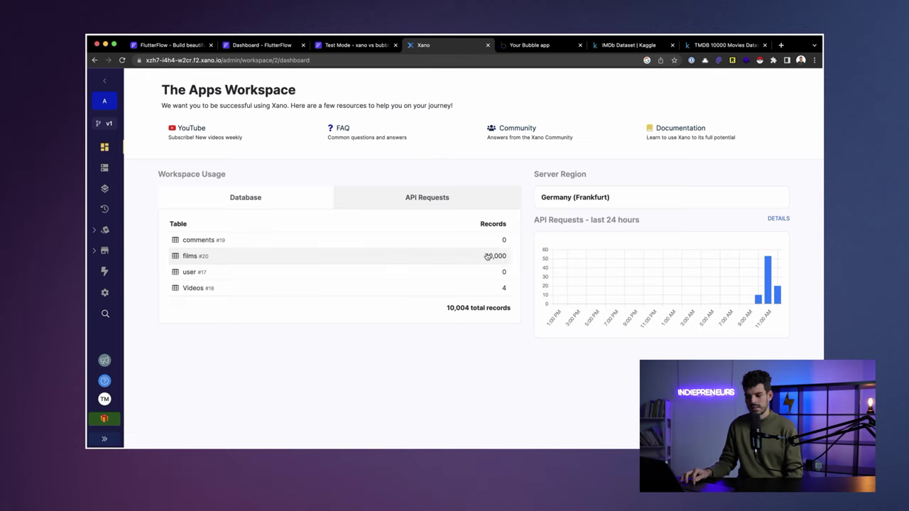
pyautogui.click(105, 169)
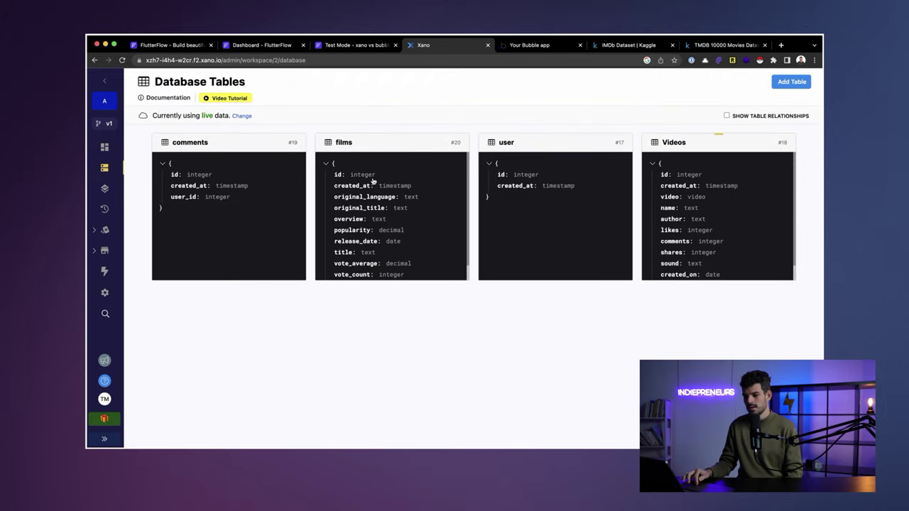
pyautogui.click(372, 143)
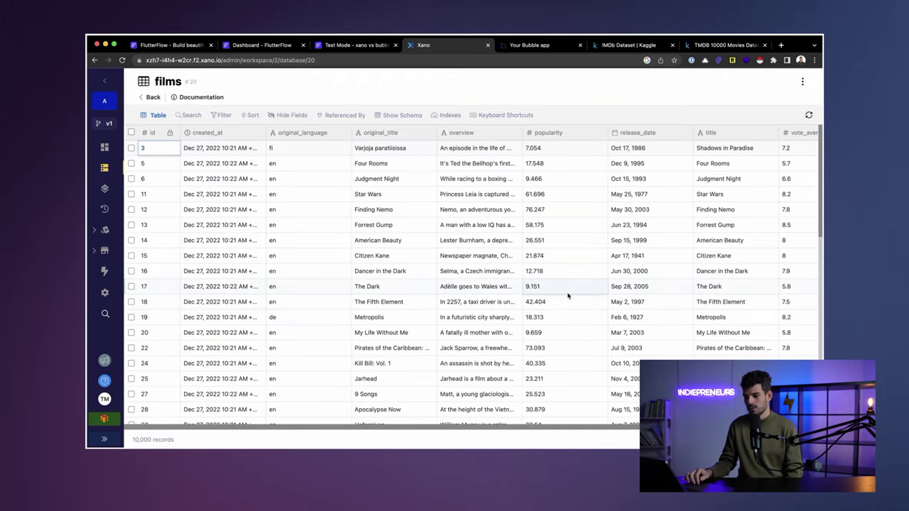
# - Browse the records of the films table back and forth to examine the imported film data
pyautogui.scroll(-10, 569, 296)
pyautogui.scroll(10, 568, 294)
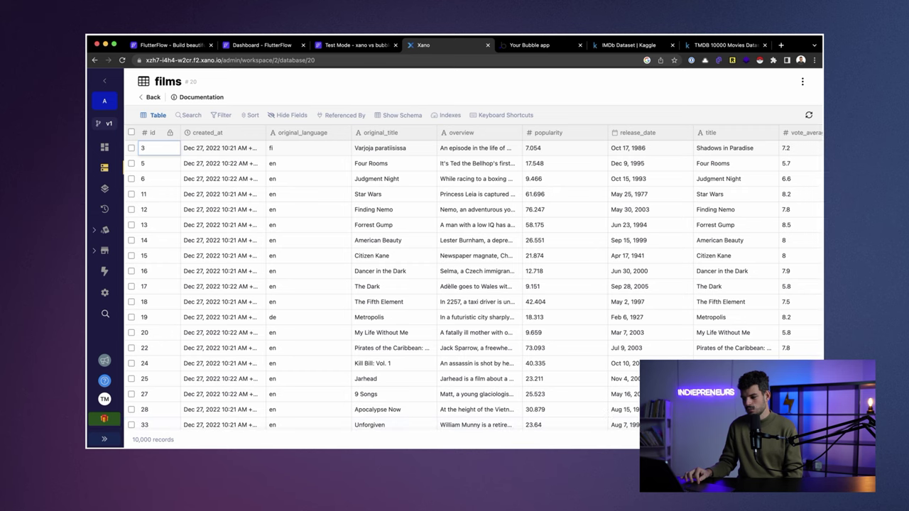
pyautogui.scroll(-20, 385, 270)
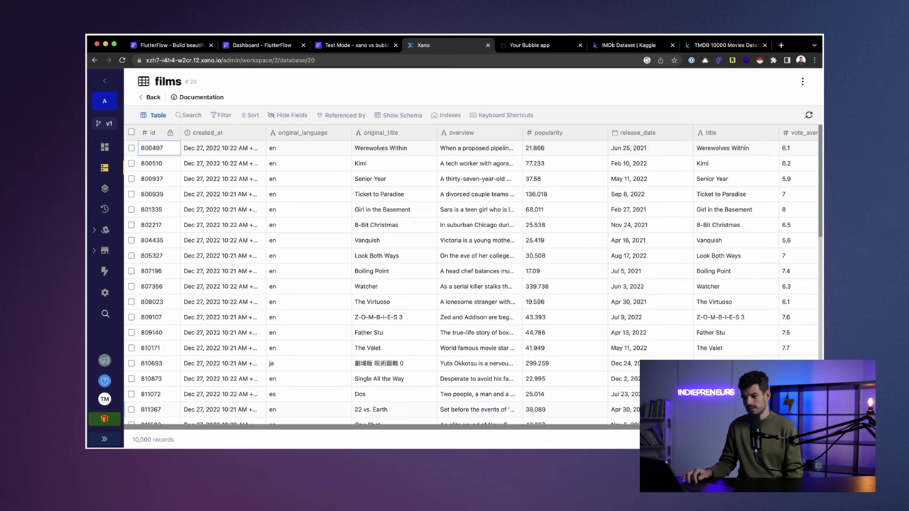
pyautogui.scroll(20, 384, 271)
pyautogui.scroll(-5, 386, 218)
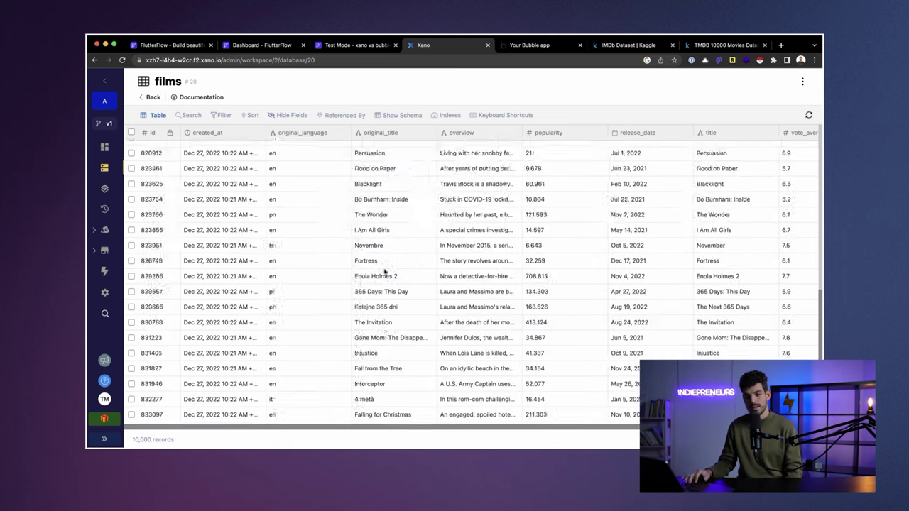
pyautogui.scroll(5, 386, 218)
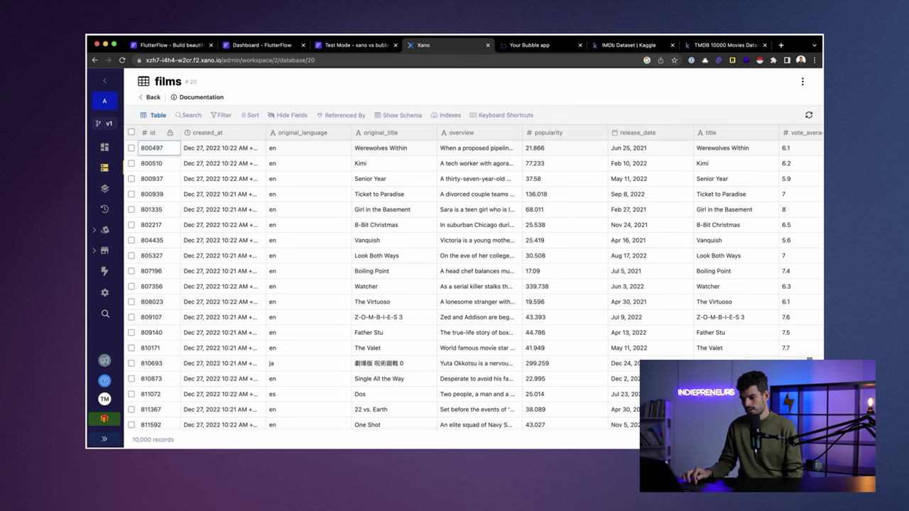
pyautogui.scroll(-10, 552, 300)
pyautogui.scroll(3, 556, 304)
pyautogui.scroll(2, 556, 304)
pyautogui.click(144, 148)
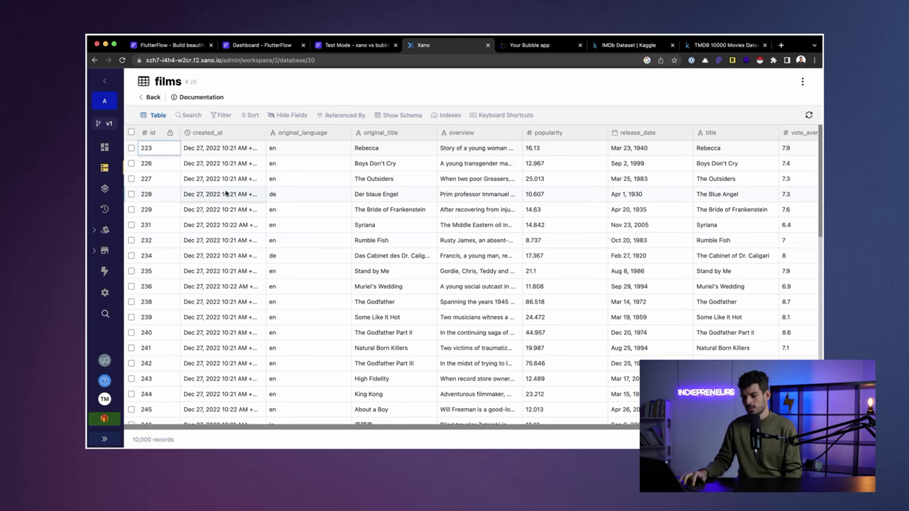
# - Open the Films API group to reach its endpoints
pyautogui.click(104, 188)
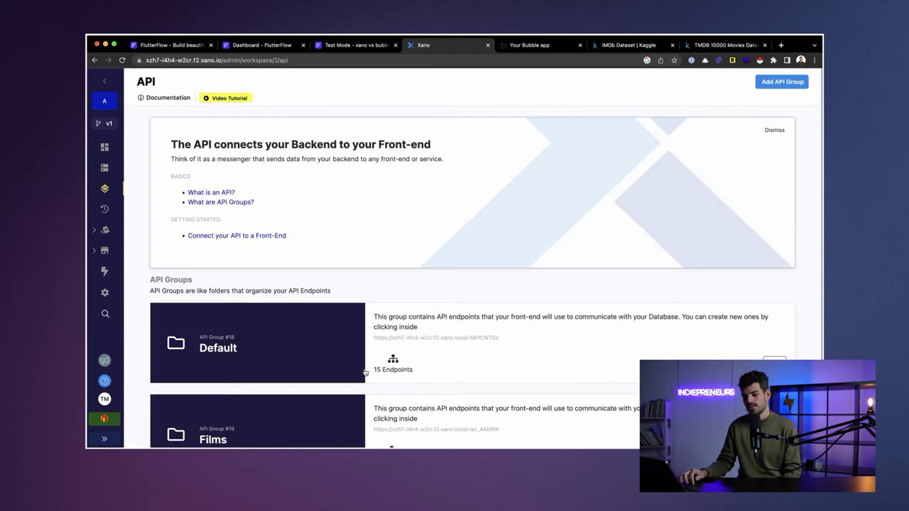
pyautogui.scroll(-1, 285, 413)
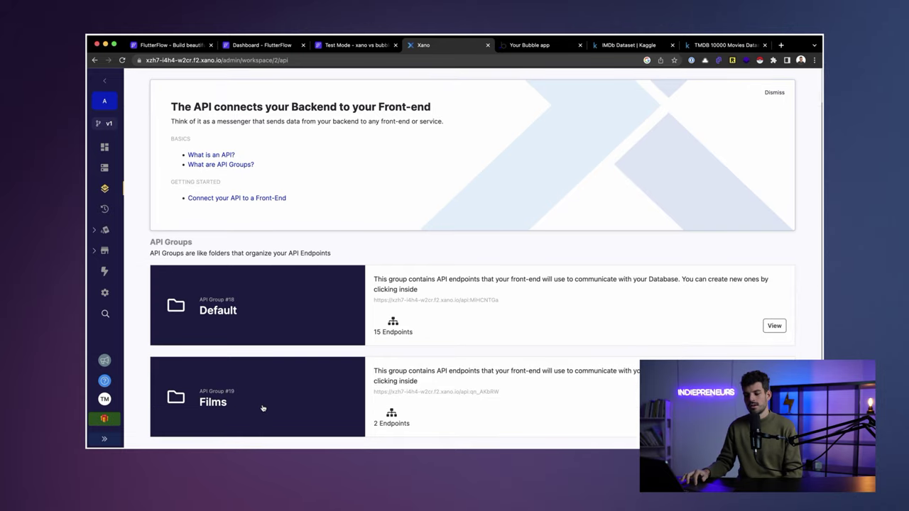
pyautogui.click(312, 402)
# - Examine the CRUD database operations offered for the films table when adding an API endpoint, then leave without adding one
pyautogui.click(756, 84)
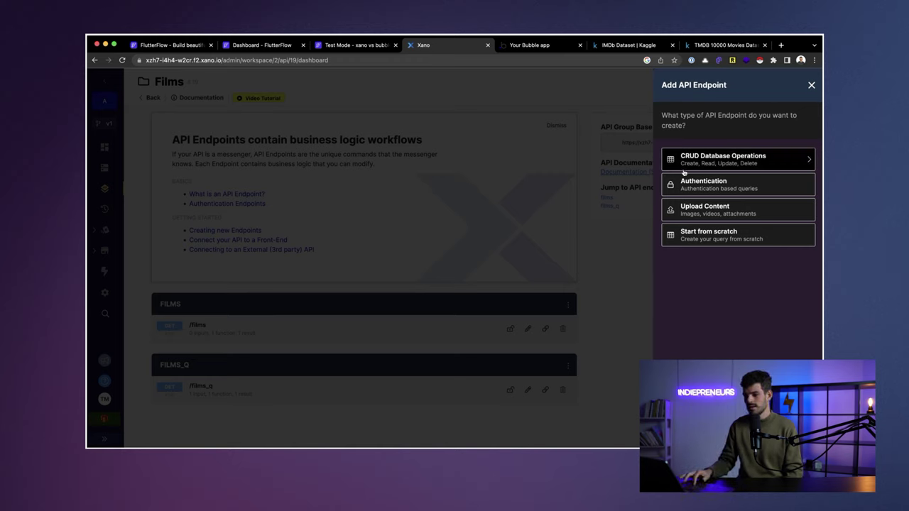
pyautogui.click(762, 172)
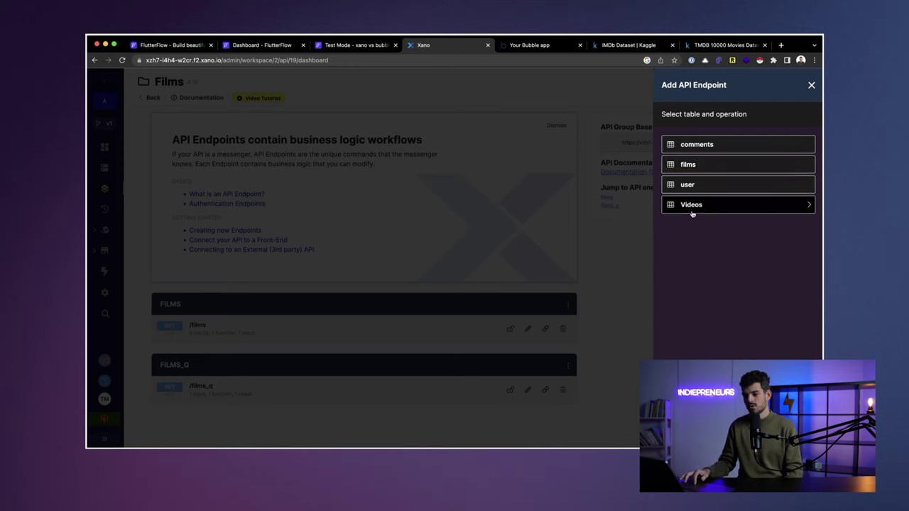
pyautogui.click(692, 166)
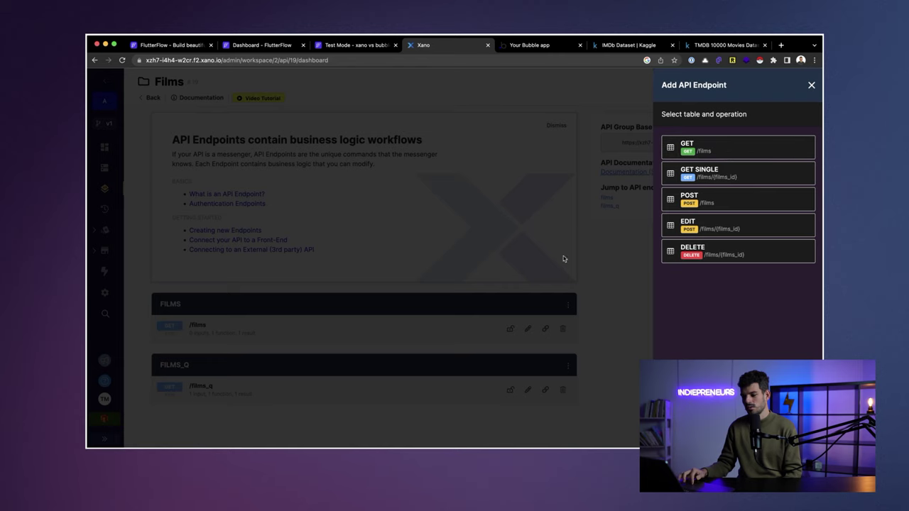
pyautogui.click(519, 291)
# - Open the GET /films endpoint of the Films API group
pyautogui.click(202, 328)
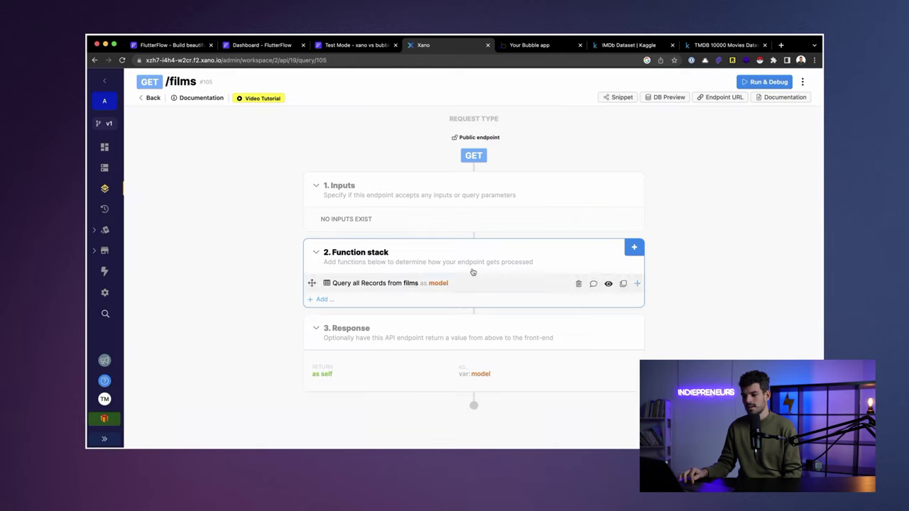